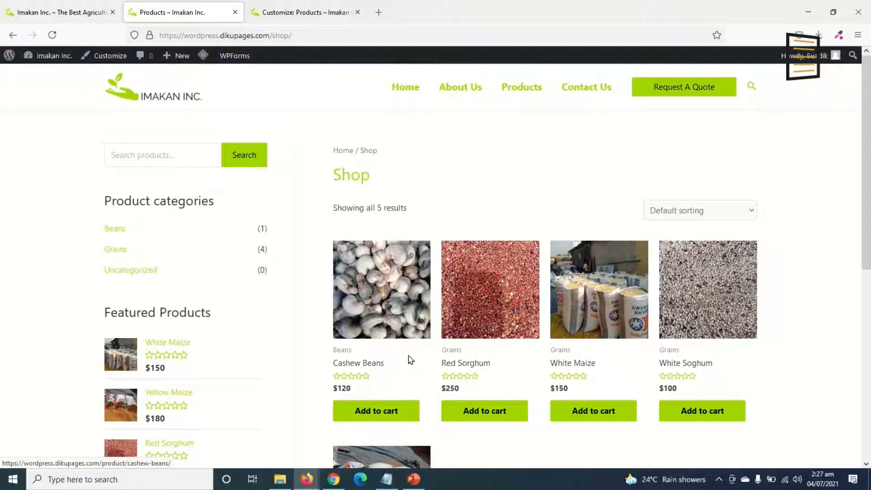
# Step: View the Cashew Beans product page with its price and return to the Products page
pyautogui.click(385, 290)
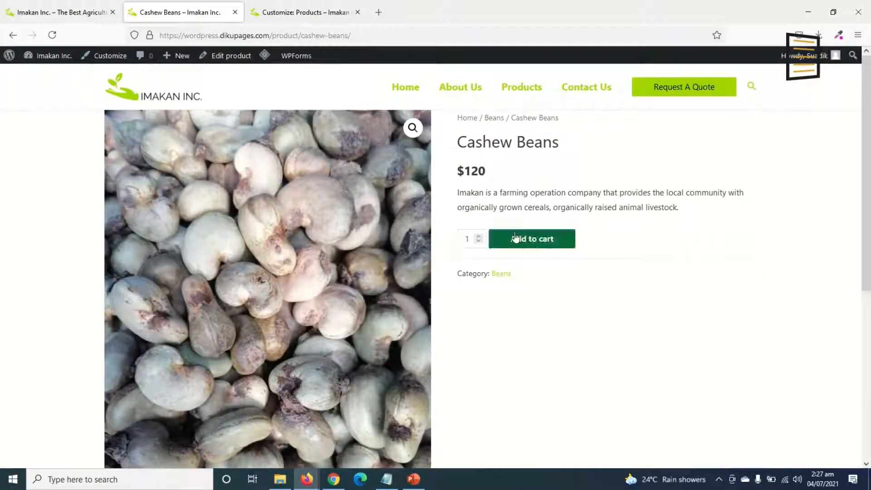
pyautogui.moveTo(487, 173); pyautogui.dragTo(460, 162)
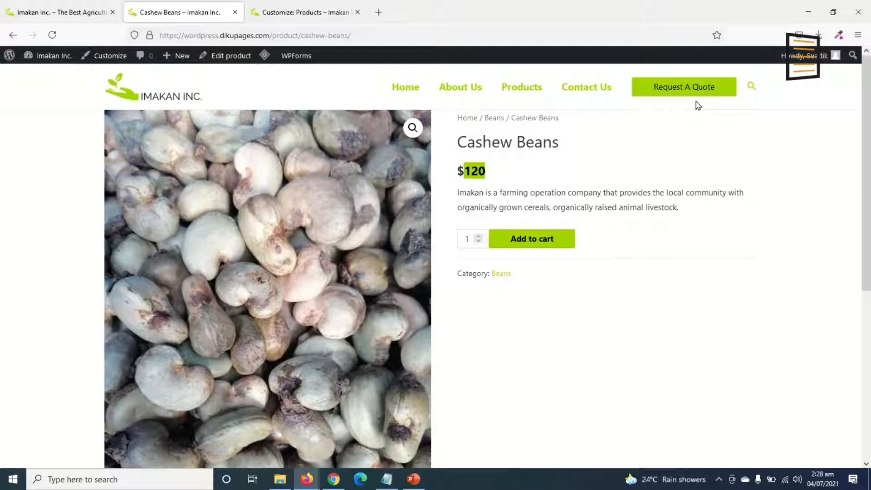
pyautogui.click(521, 88)
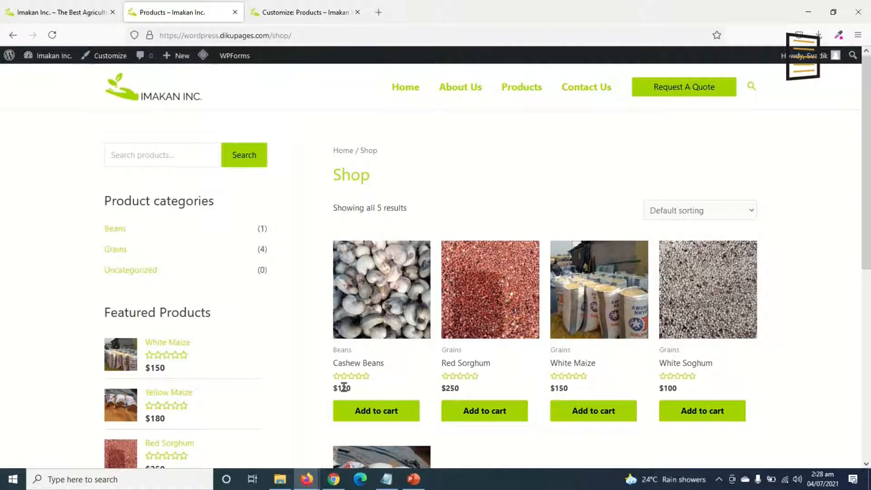
# Step: Try to hide the price in the shop product structure of the customizer's WooCommerce Product Catalog settings
pyautogui.click(306, 13)
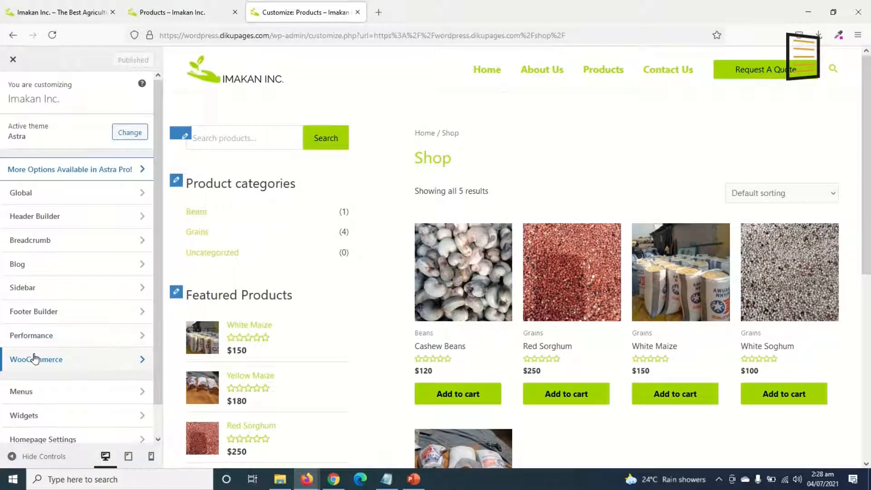
pyautogui.click(60, 359)
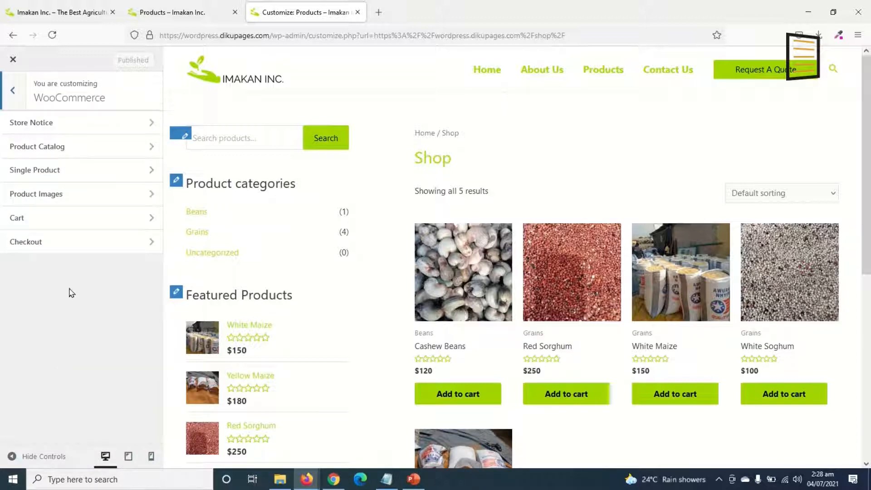
pyautogui.click(73, 147)
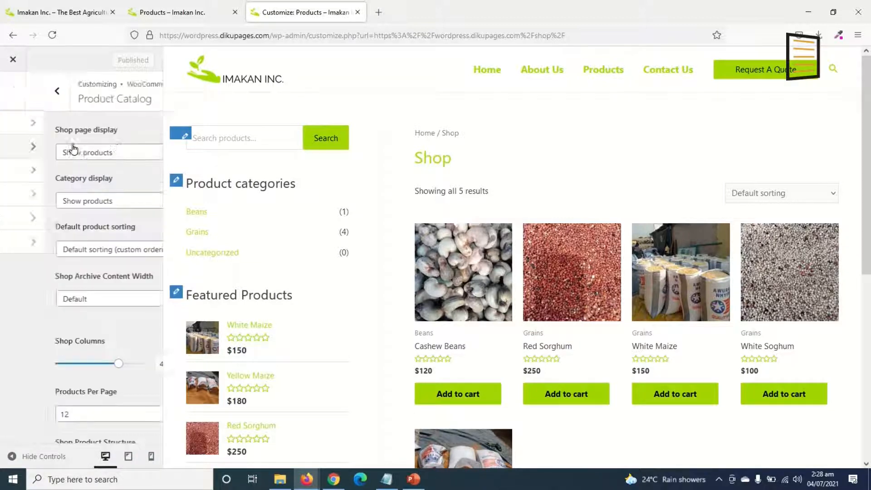
pyautogui.scroll(-5, 103, 300)
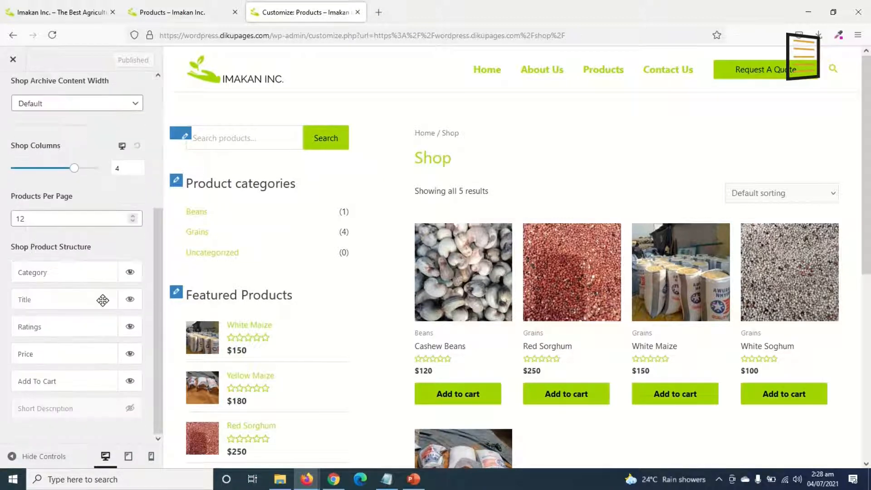
pyautogui.click(130, 354)
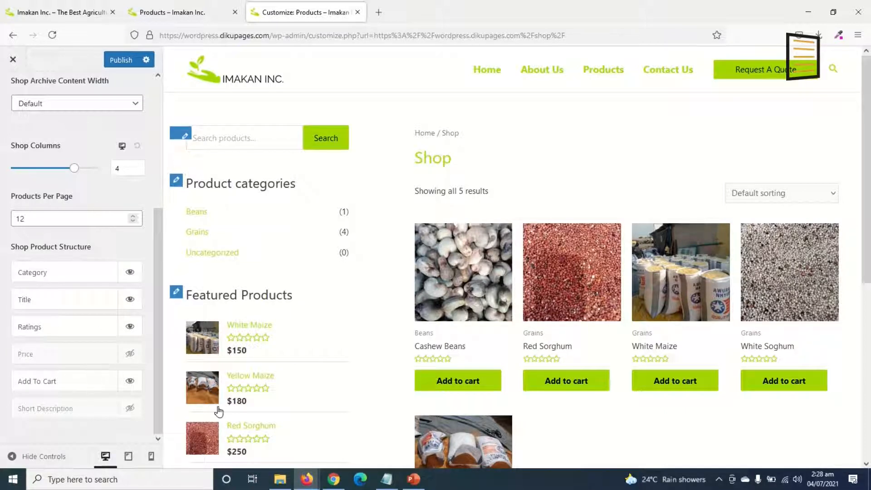
# Step: Check the Cashew Beans product page in the customizer preview and close the customizer without publishing
pyautogui.click(448, 381)
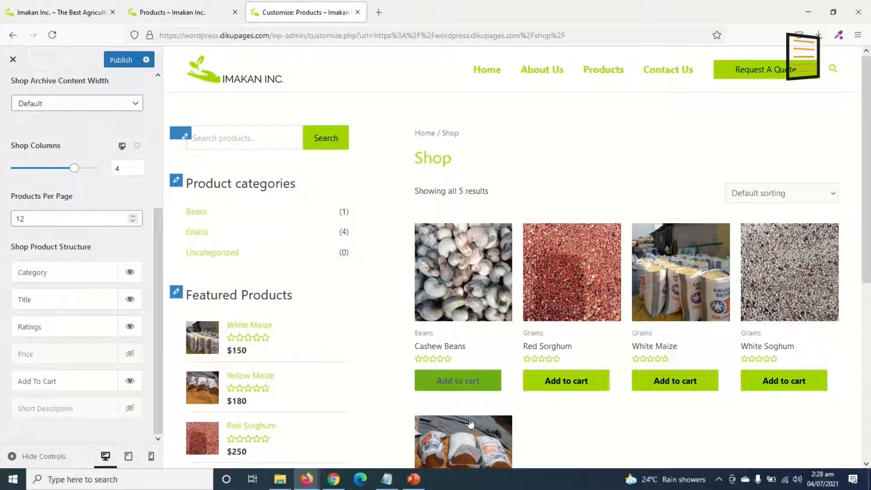
pyautogui.click(465, 268)
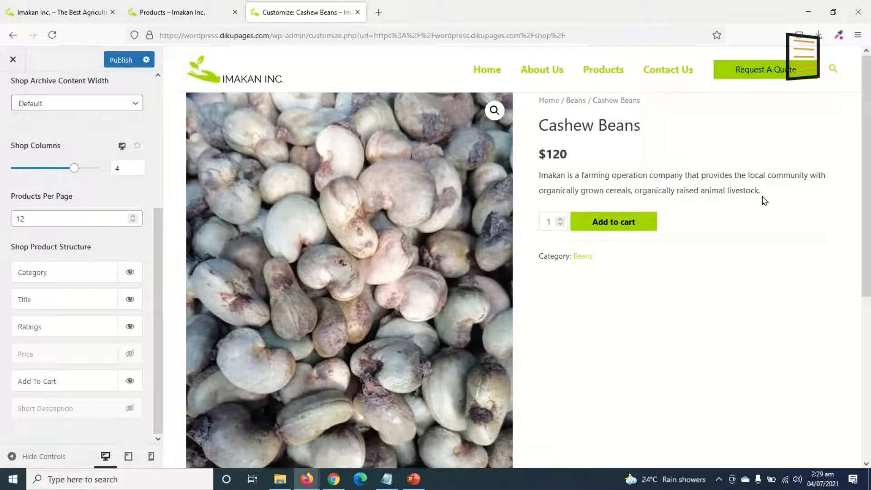
pyautogui.click(357, 13)
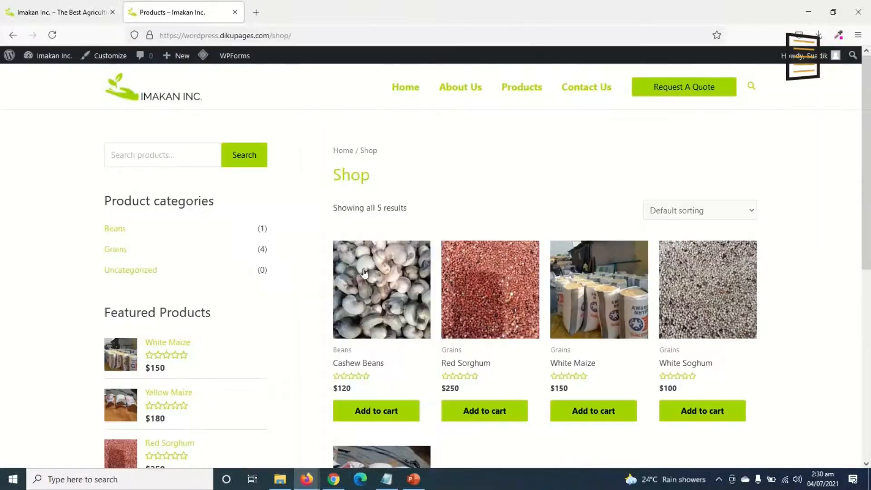
# Step: Copy all the rules from the CSS file in Notepad into the site's Additional CSS to hide prices and the quantity field
pyautogui.scroll(-1, 420, 387)
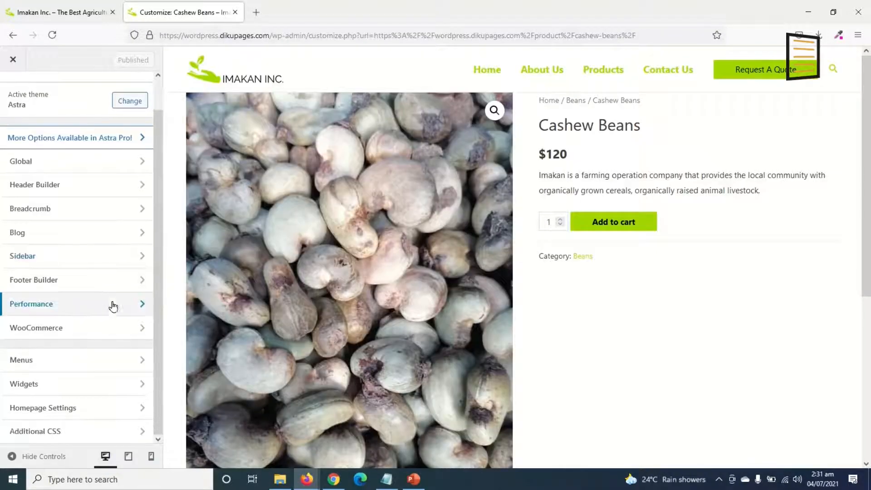
pyautogui.click(48, 432)
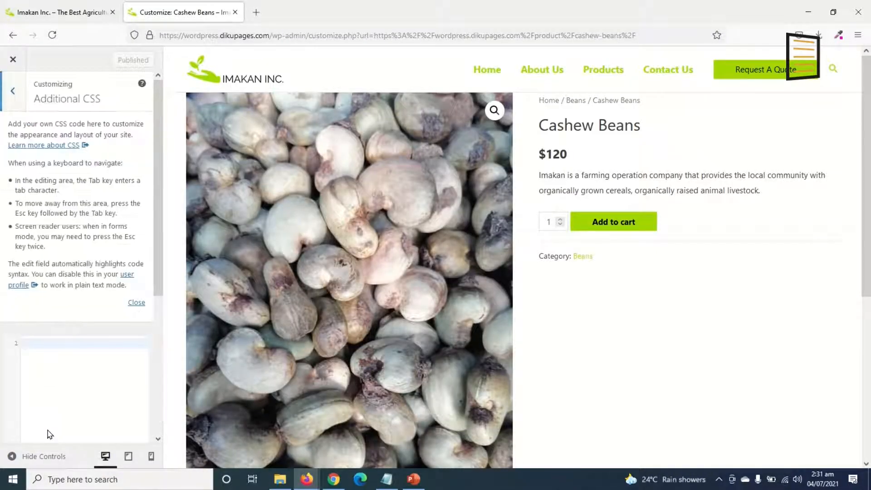
pyautogui.click(83, 346)
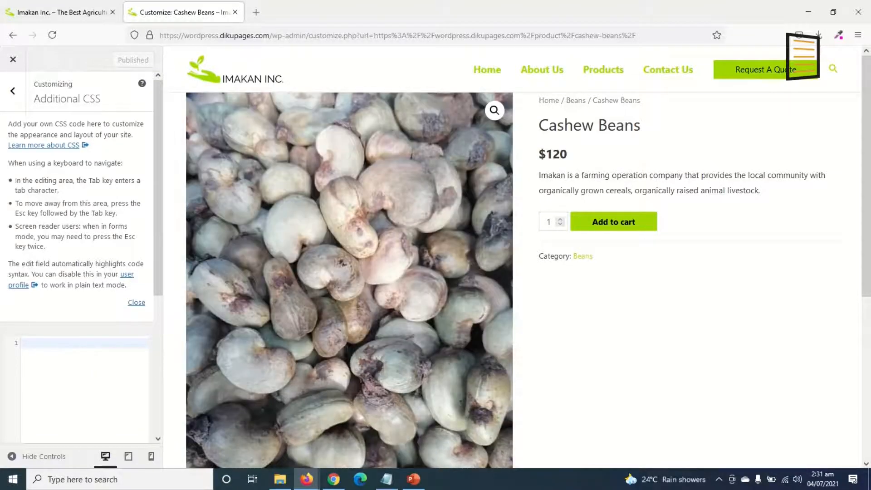
pyautogui.click(386, 479)
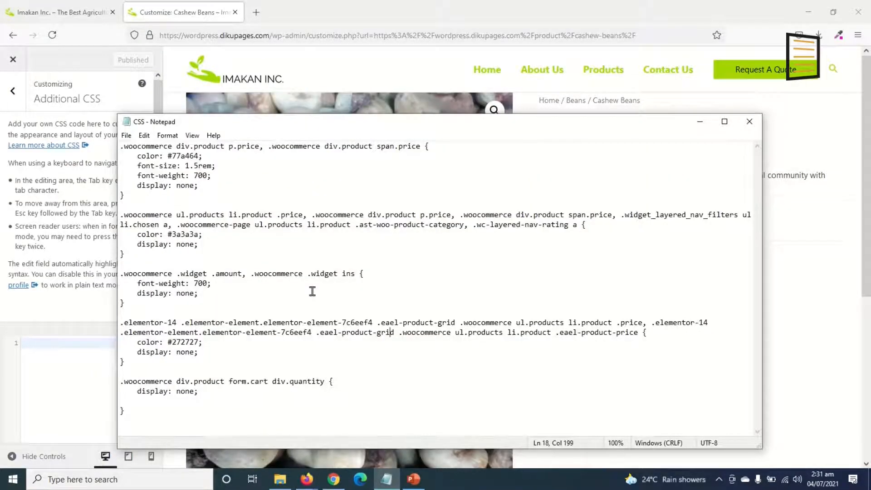
pyautogui.hotkey('ctrl', 'a')
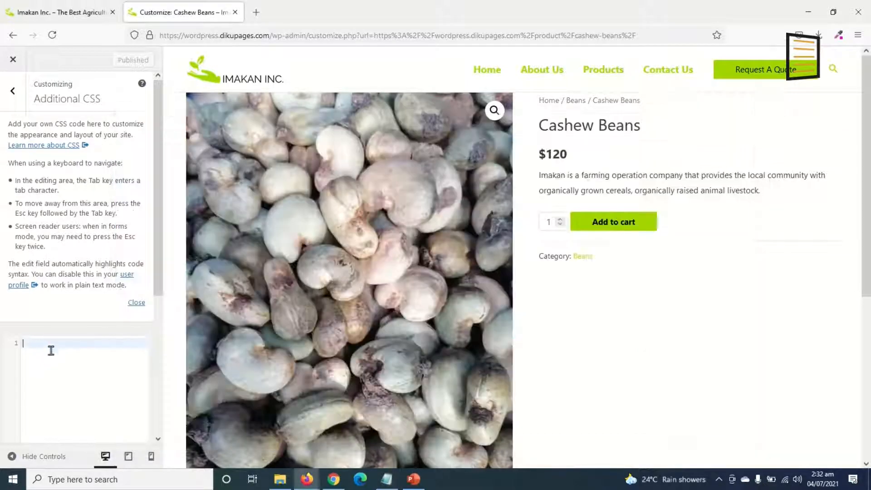
pyautogui.click(50, 347)
pyautogui.hotkey('ctrl', 'v')
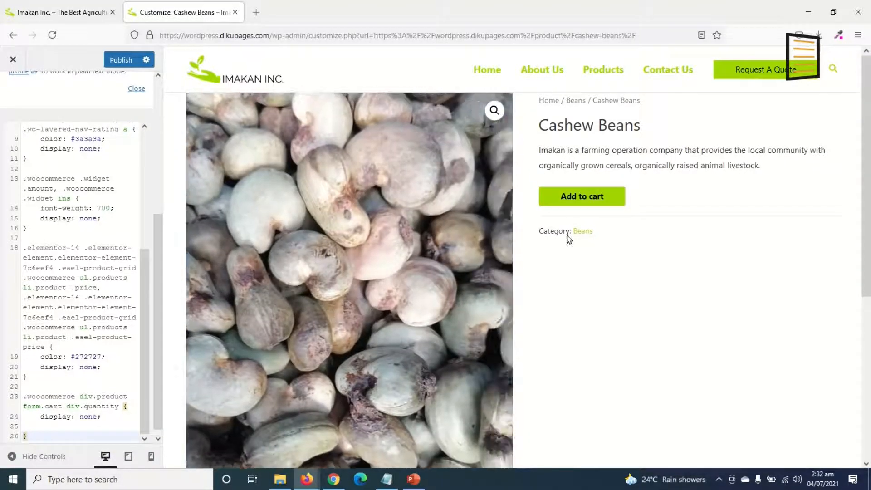
# Step: Preview the Products and Cashew Beans pages with the added CSS, and publish the customizer changes
pyautogui.click(603, 73)
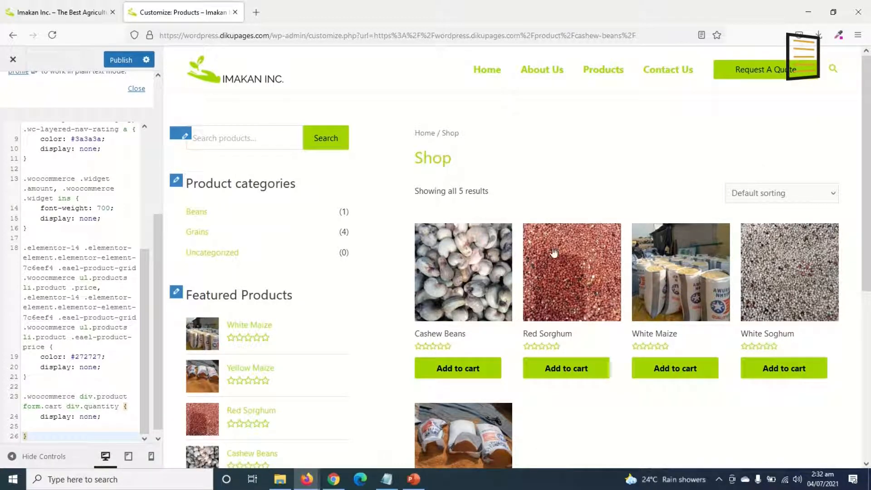
pyautogui.click(458, 259)
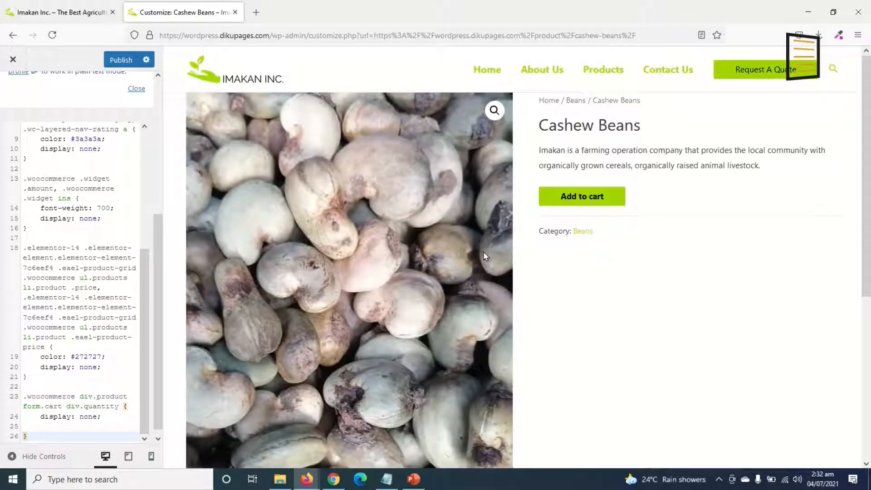
pyautogui.click(119, 67)
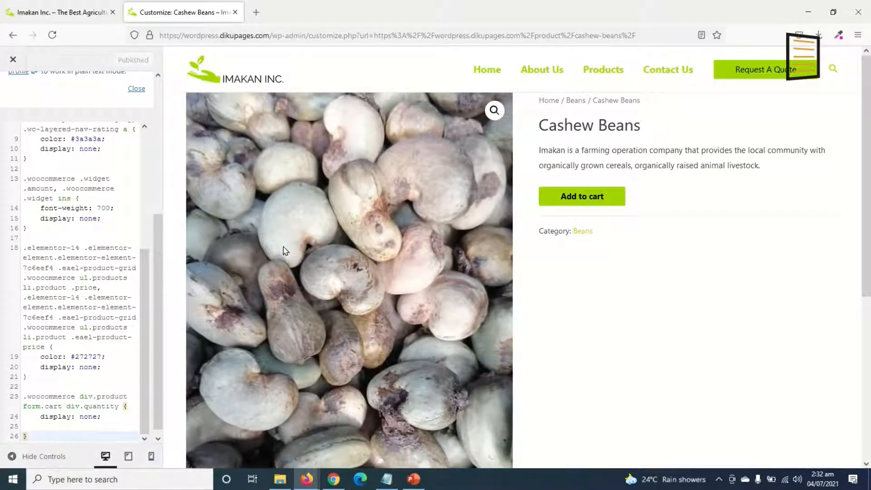
pyautogui.click(13, 61)
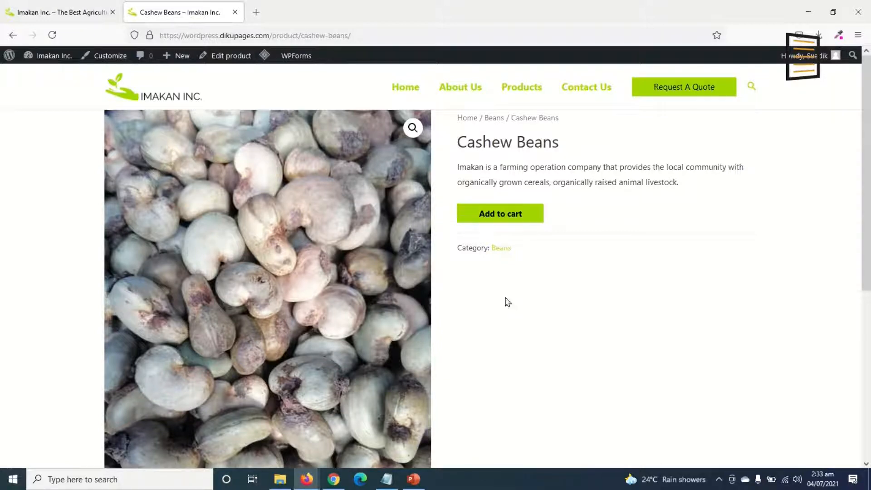
# Step: Search the plugin directory for "woocommerce direct checkout" and install and activate Direct Checkout for WooCommerce
pyautogui.moveTo(54, 55)
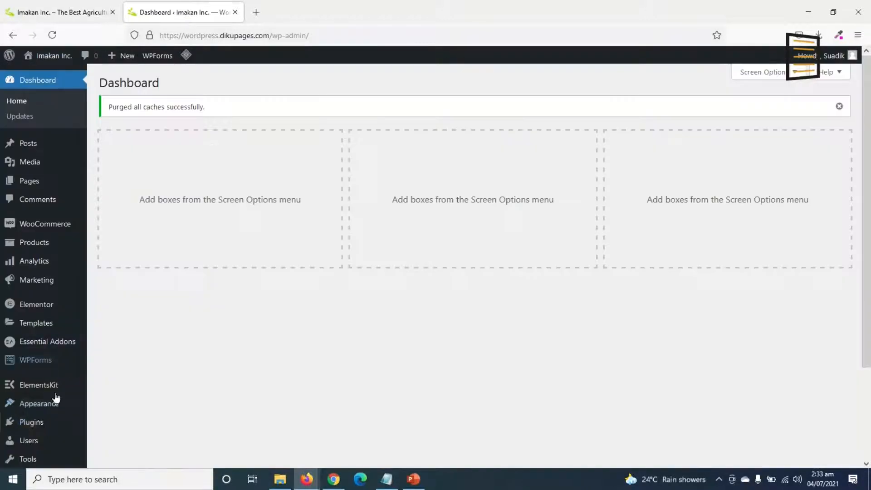
pyautogui.moveTo(37, 422)
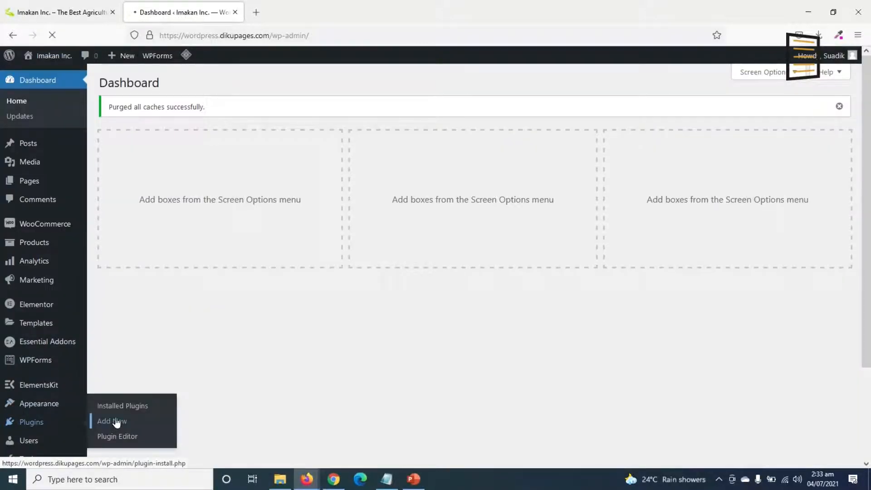
pyautogui.write('w')
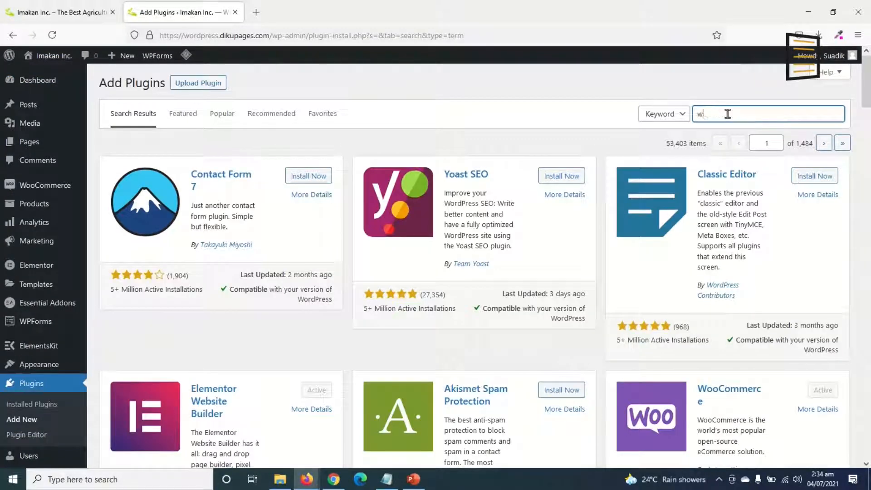
pyautogui.write('oocommerce direct checkout')
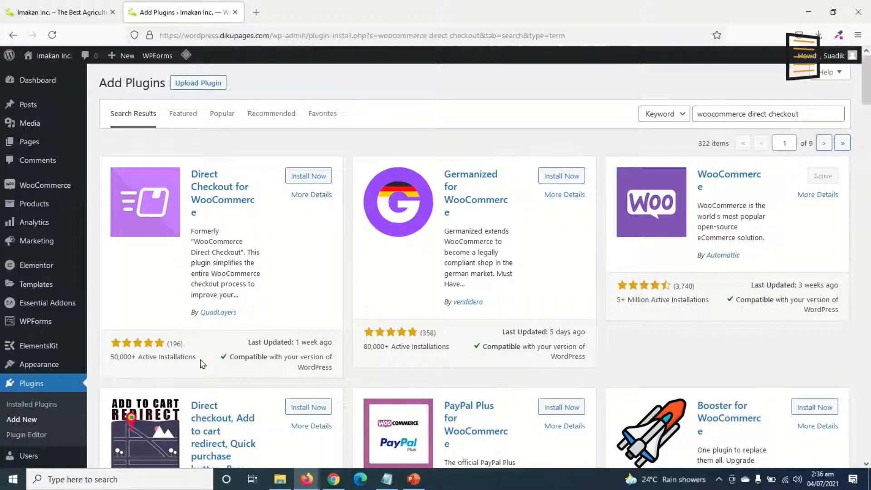
pyautogui.click(308, 177)
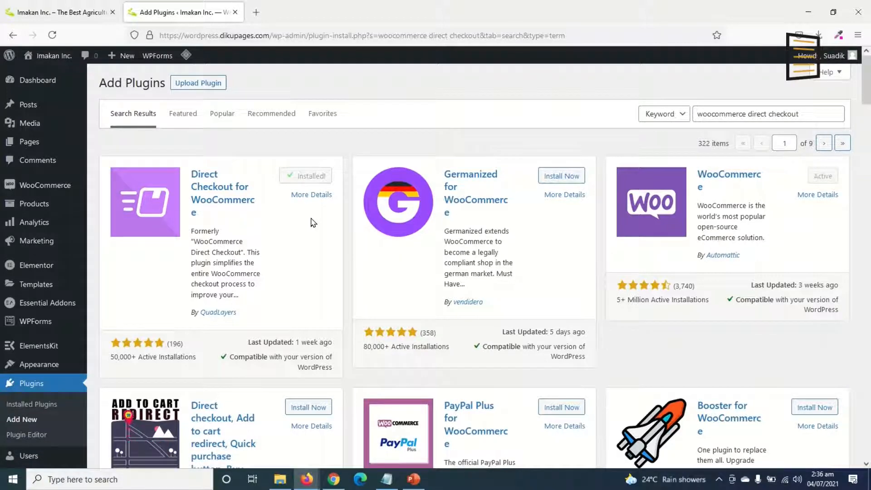
pyautogui.click(319, 178)
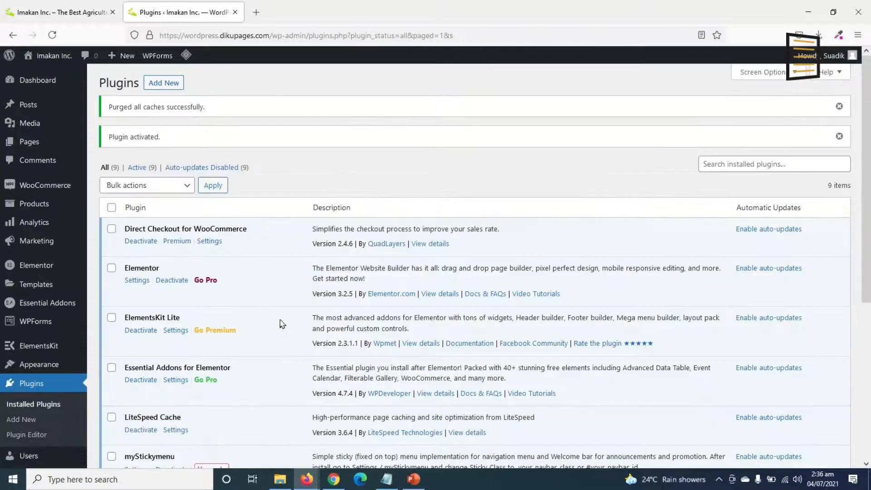
# Step: In the WooCommerce Direct Checkout settings, set both Added to cart alert and Added to cart link to Yes
pyautogui.moveTo(59, 185)
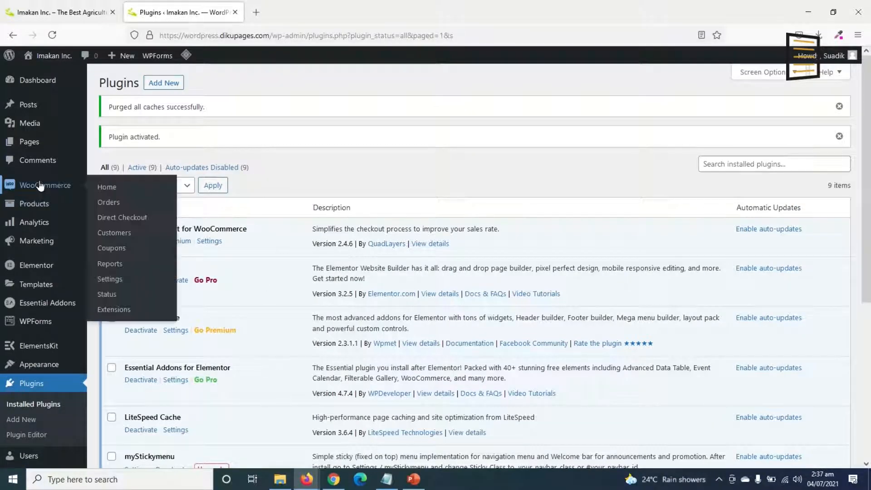
pyautogui.click(121, 286)
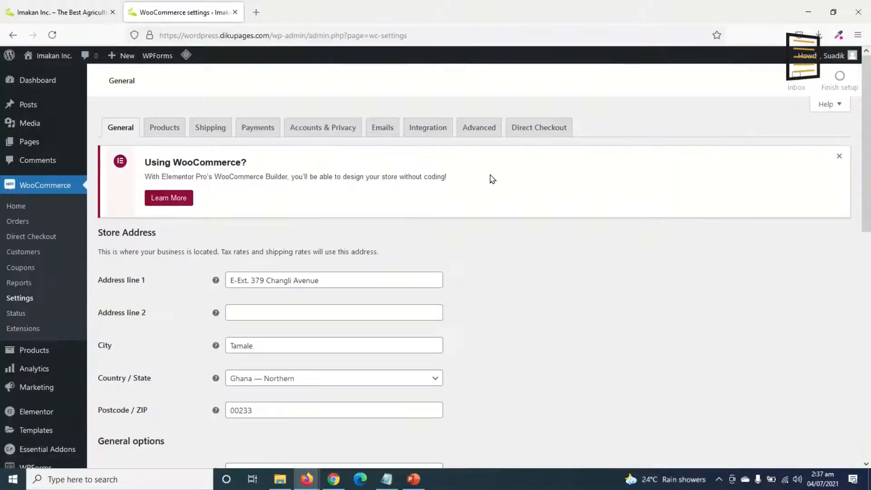
pyautogui.click(539, 128)
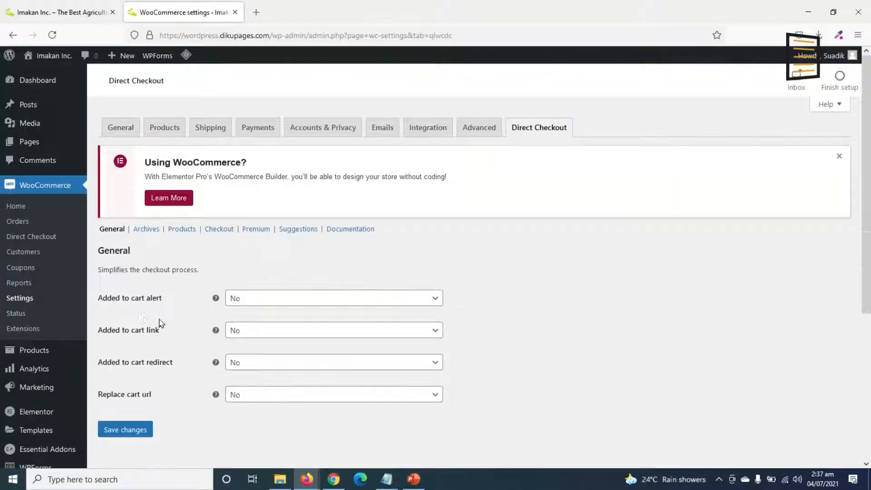
pyautogui.click(284, 307)
pyautogui.click(260, 317)
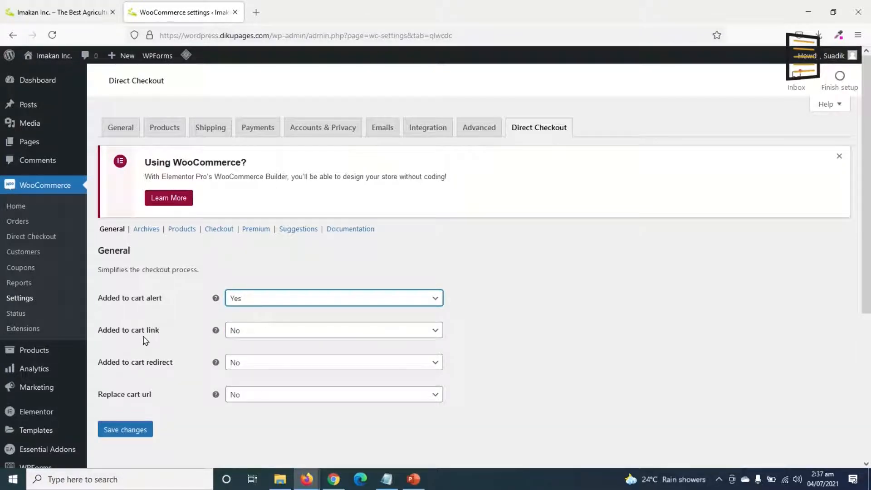
pyautogui.click(265, 334)
pyautogui.click(255, 350)
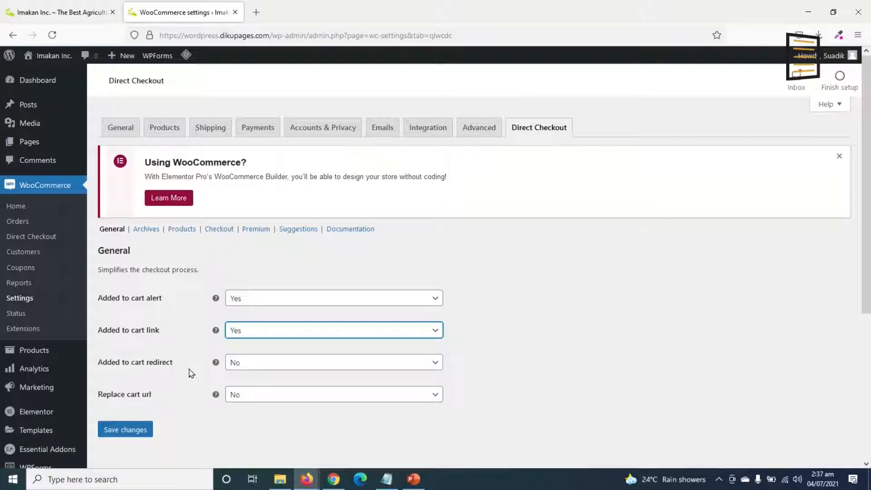
# Step: Set Added to cart redirect to Yes and choose Custom URL as its redirect target
pyautogui.click(266, 366)
pyautogui.click(254, 397)
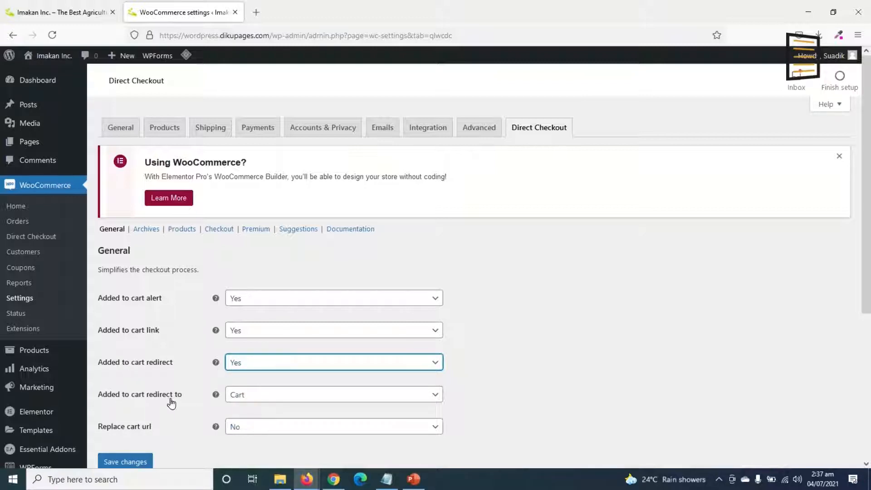
pyautogui.click(260, 398)
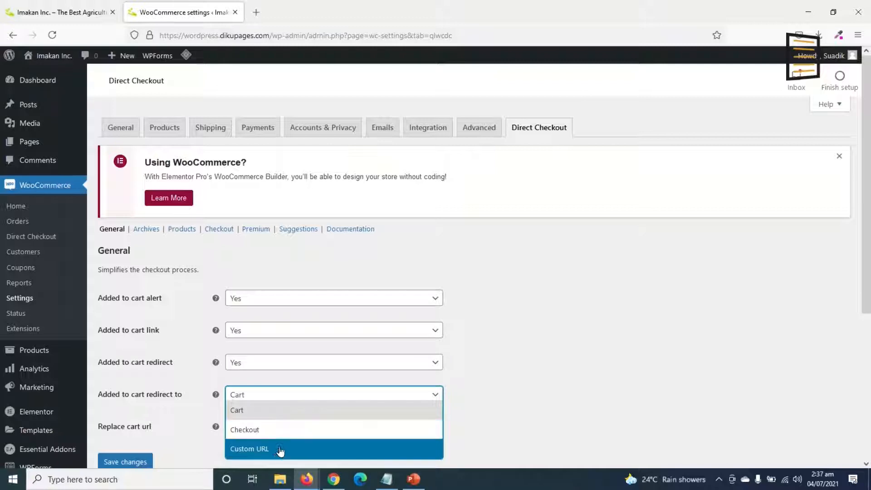
pyautogui.click(278, 450)
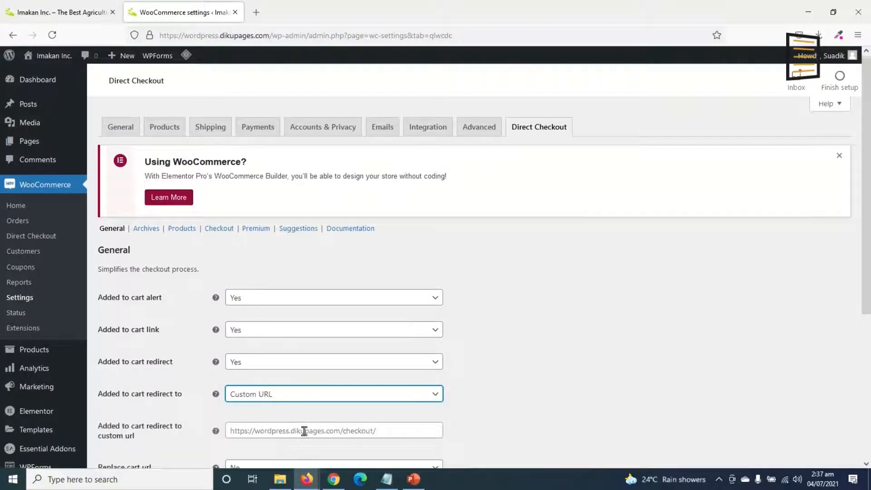
pyautogui.scroll(-1, 377, 421)
pyautogui.click(398, 375)
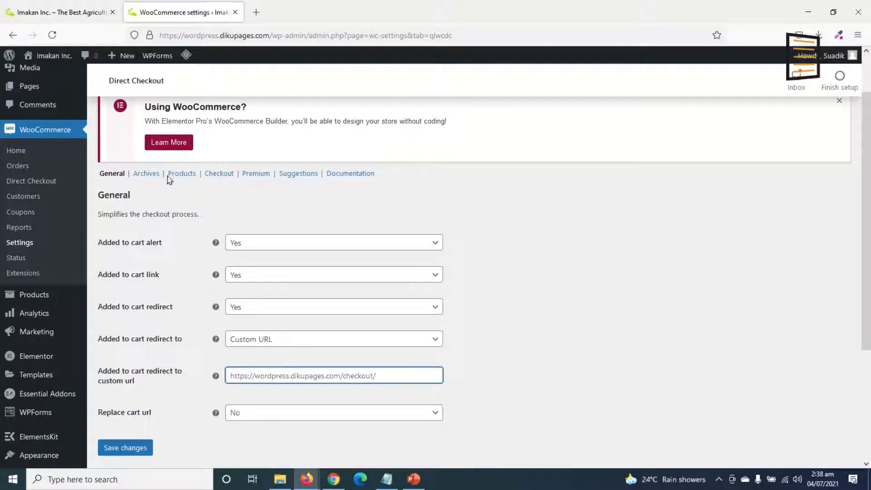
pyautogui.click(78, 17)
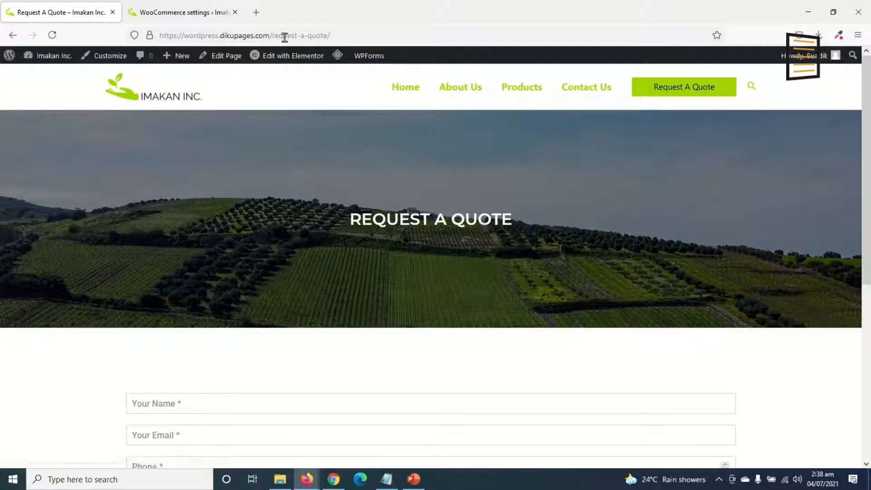
pyautogui.click(336, 37)
pyautogui.rightClick(338, 36)
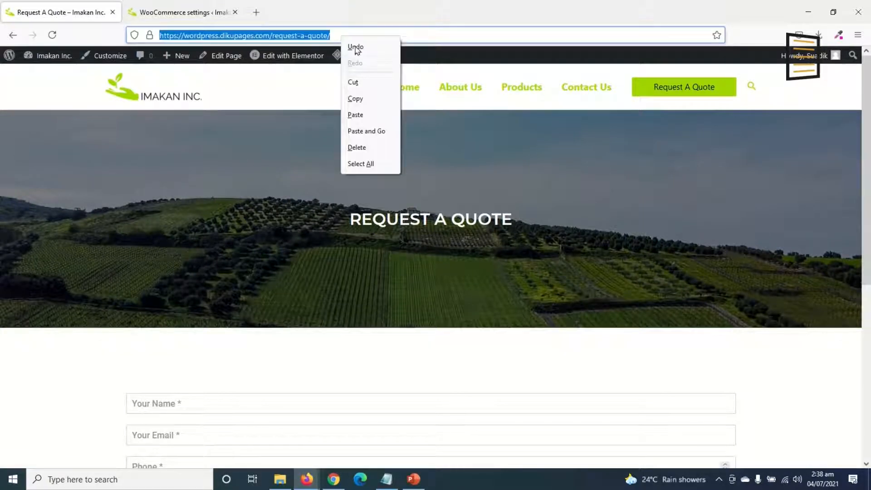
pyautogui.click(369, 100)
pyautogui.click(189, 15)
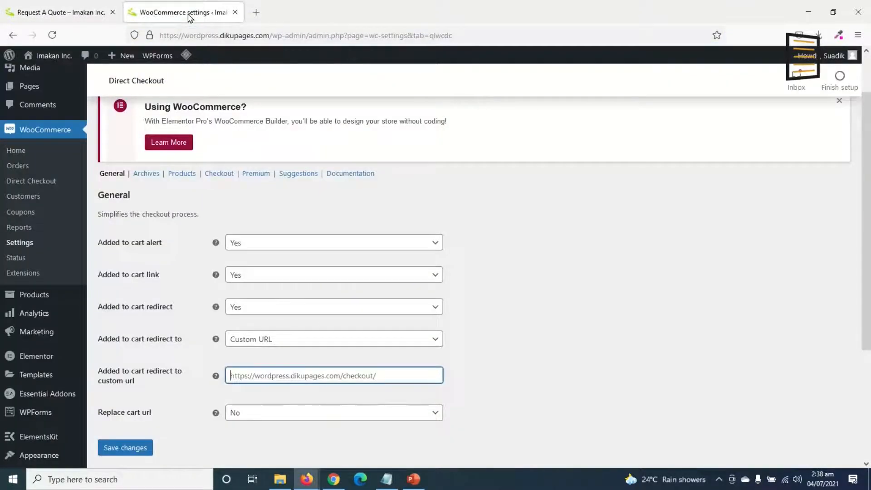
pyautogui.rightClick(295, 372)
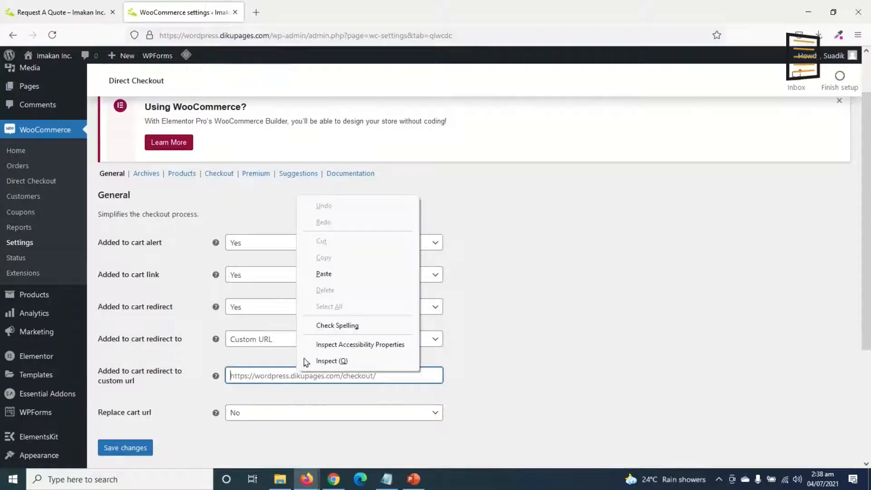
pyautogui.click(347, 274)
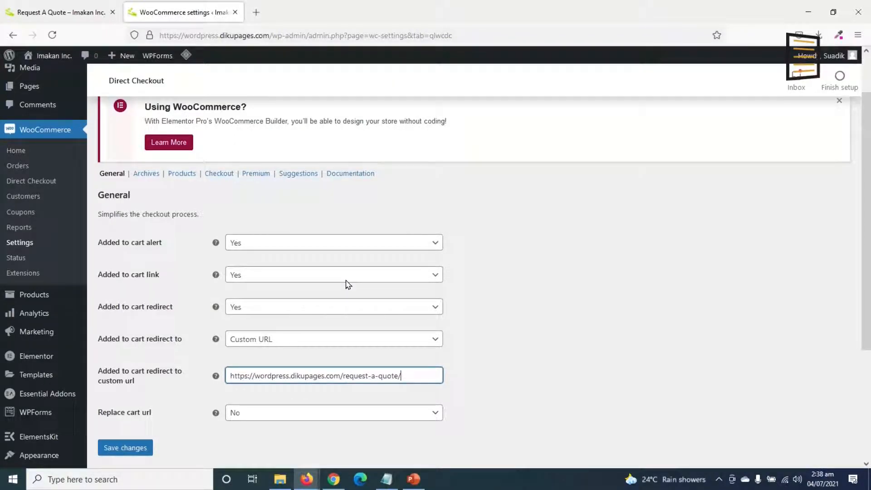
pyautogui.click(128, 422)
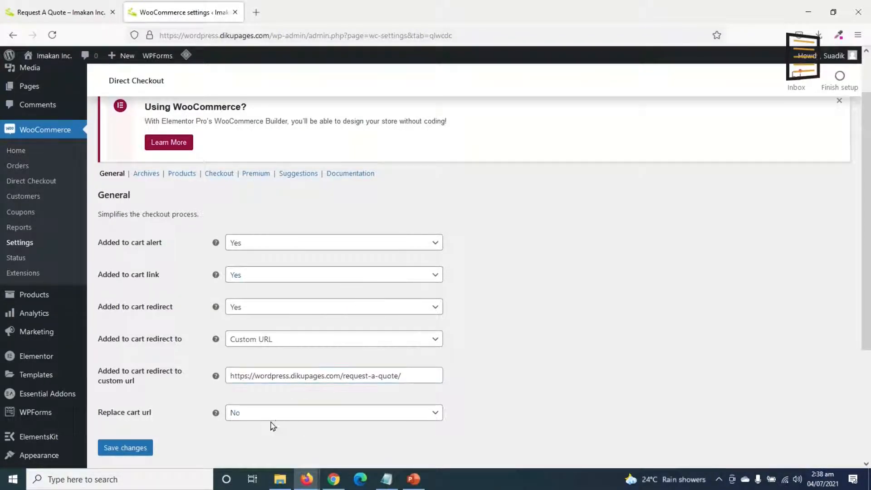
pyautogui.click(290, 416)
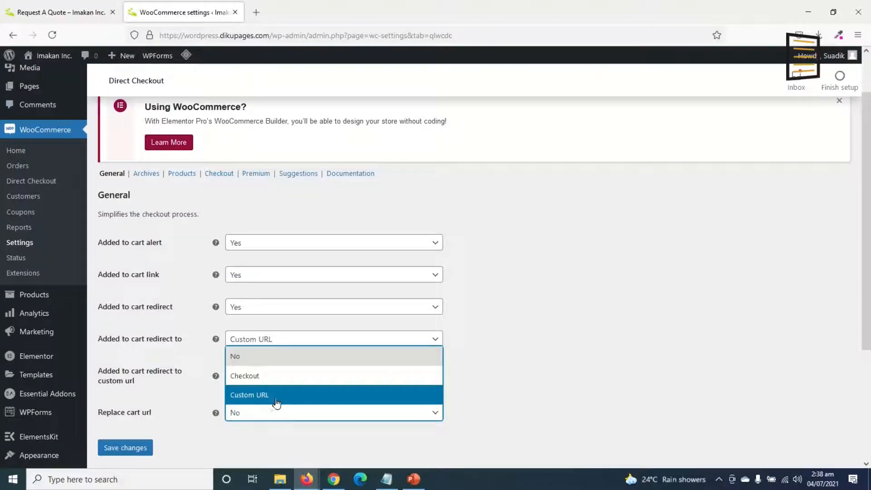
pyautogui.click(276, 396)
pyautogui.click(294, 450)
pyautogui.hotkey('ctrl', 'v')
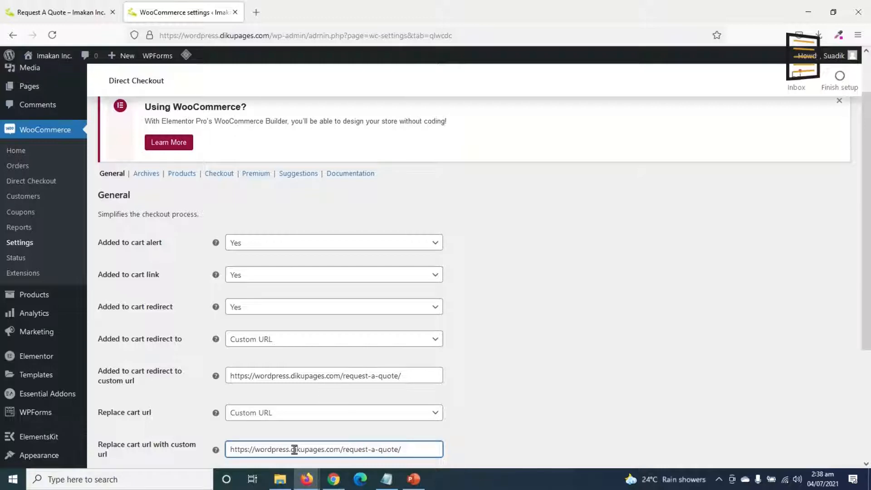
pyautogui.scroll(-3, 501, 399)
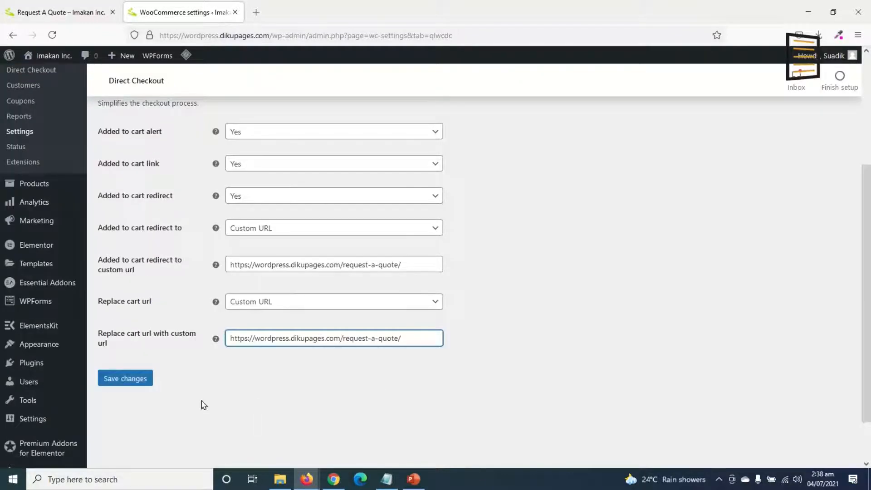
pyautogui.click(128, 381)
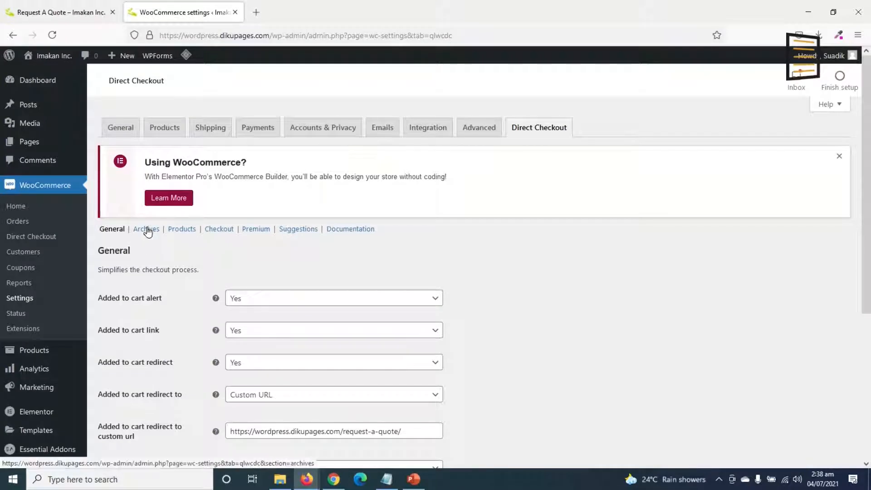
# Step: In Direct Checkout's Archives section, set Replace Add to cart text to Yes and review the product types it can apply to
pyautogui.click(147, 230)
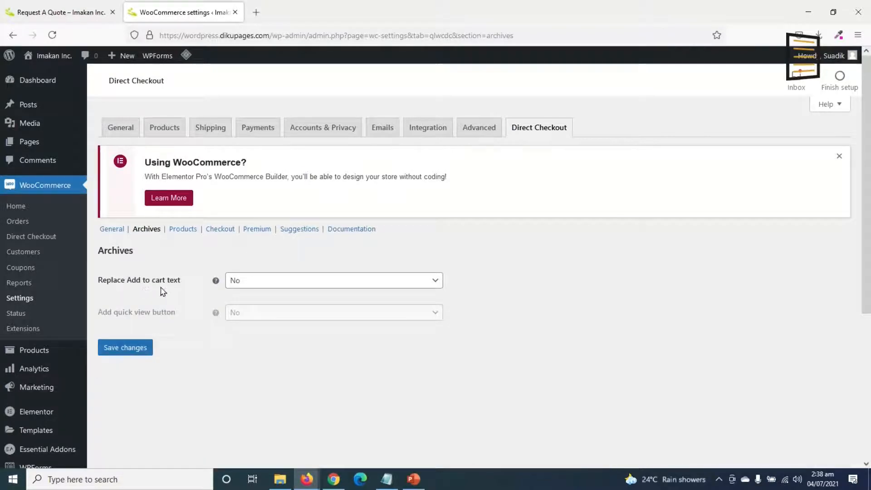
pyautogui.click(268, 285)
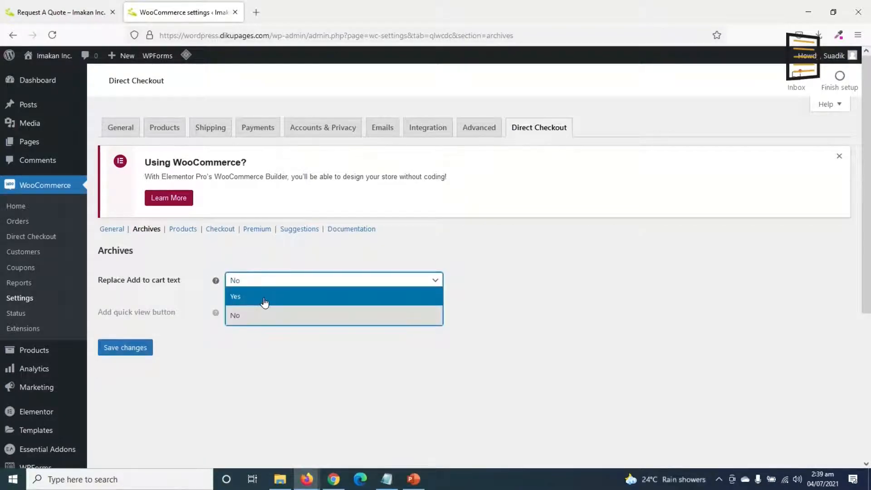
pyautogui.click(265, 297)
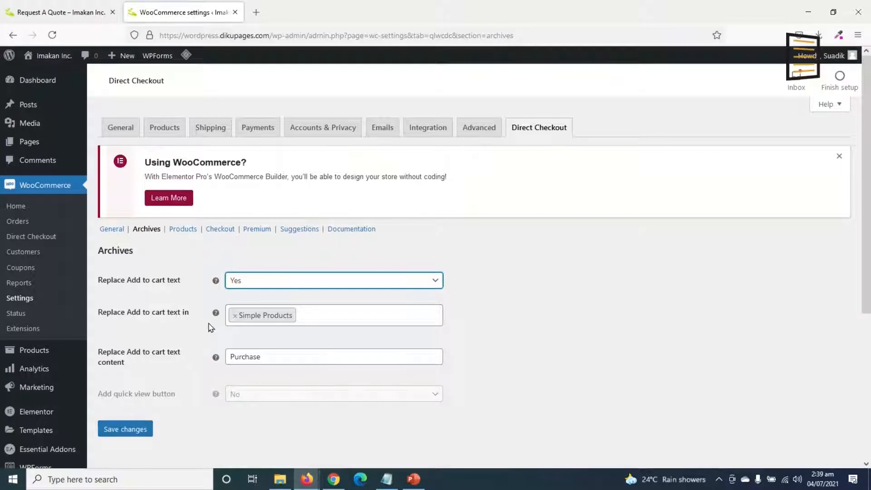
pyautogui.click(328, 317)
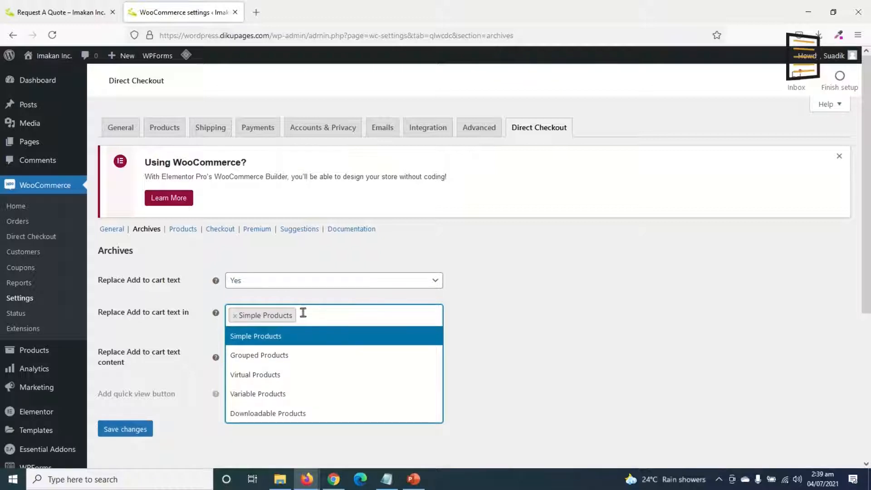
pyautogui.click(356, 318)
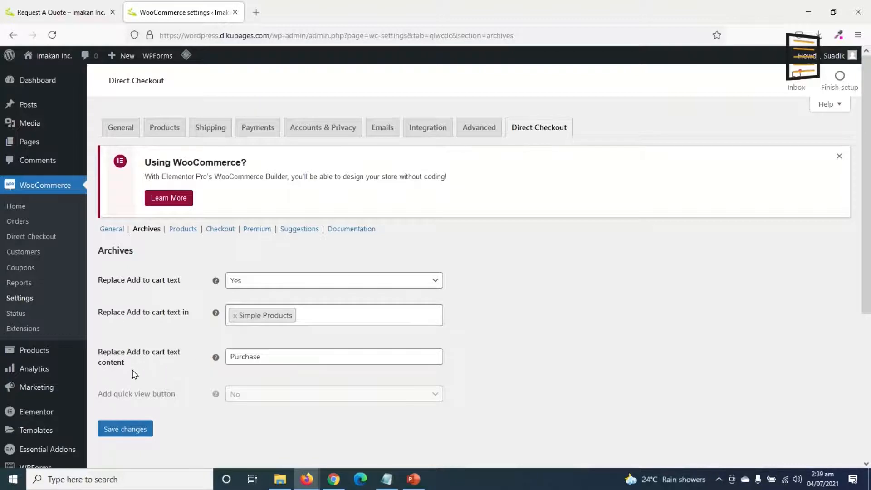
# Step: Save the Archives replacement text as "Request A Quote" and check the buttons on the shop's Products page
pyautogui.moveTo(285, 357); pyautogui.dragTo(138, 346)
pyautogui.write('Re')
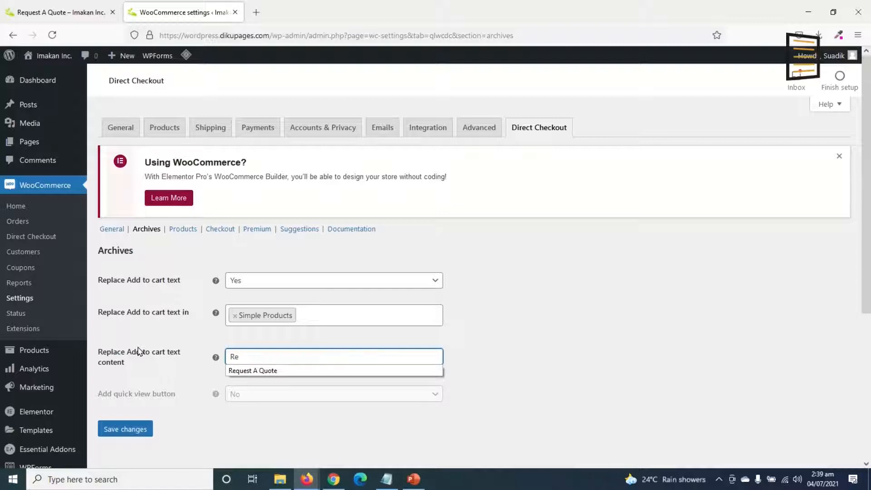
pyautogui.press('Down')
pyautogui.press('Tab')
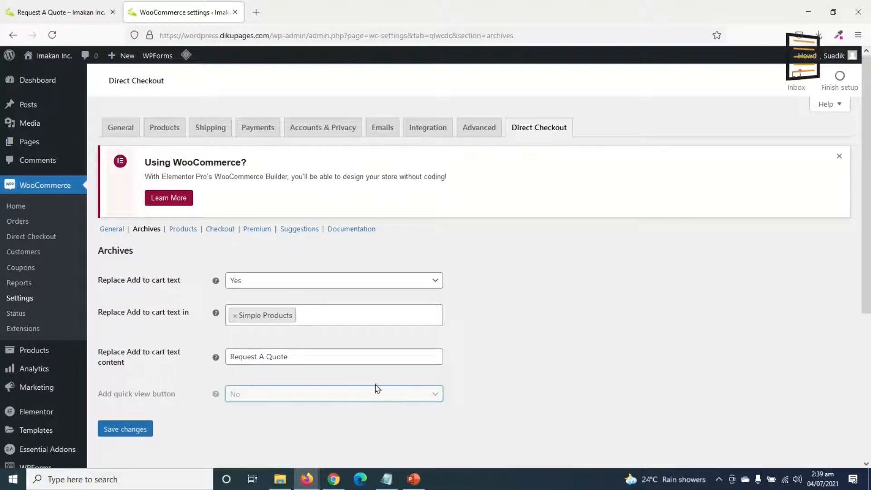
pyautogui.click(121, 432)
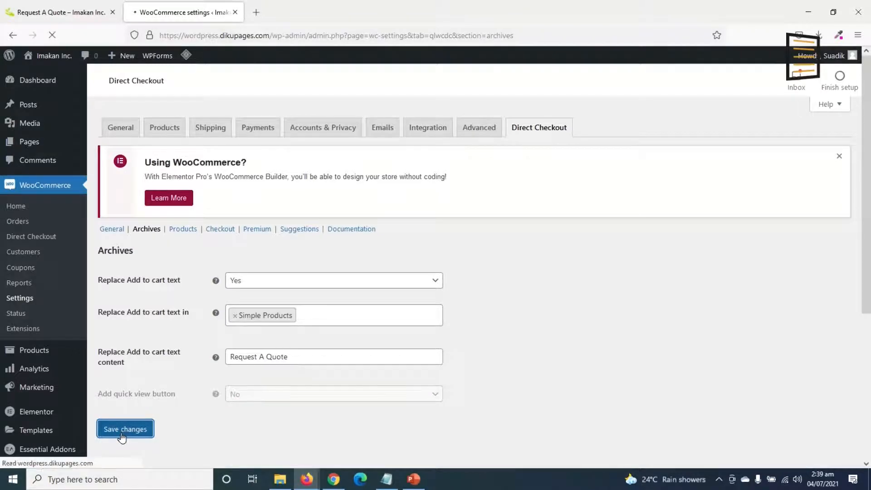
pyautogui.click(62, 12)
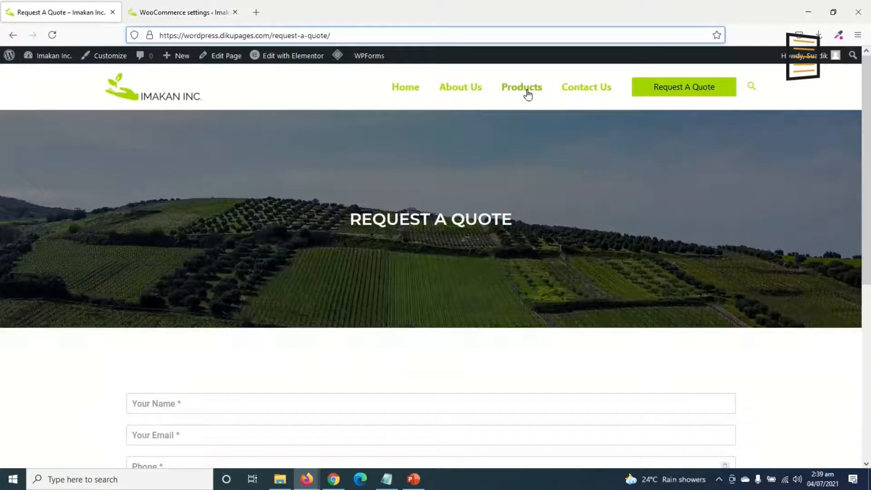
pyautogui.click(523, 89)
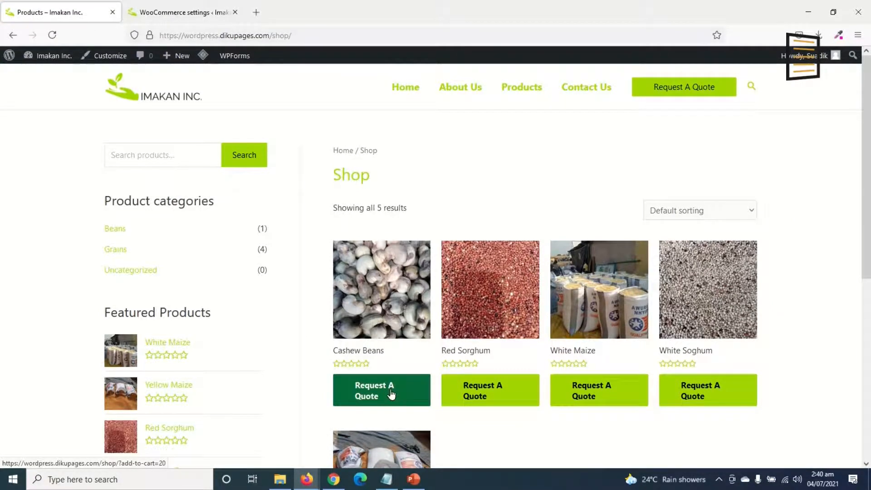
# Step: In Direct Checkout's Products section, set Replace Add to cart text to Yes with the content "Request A Quote"
pyautogui.click(160, 18)
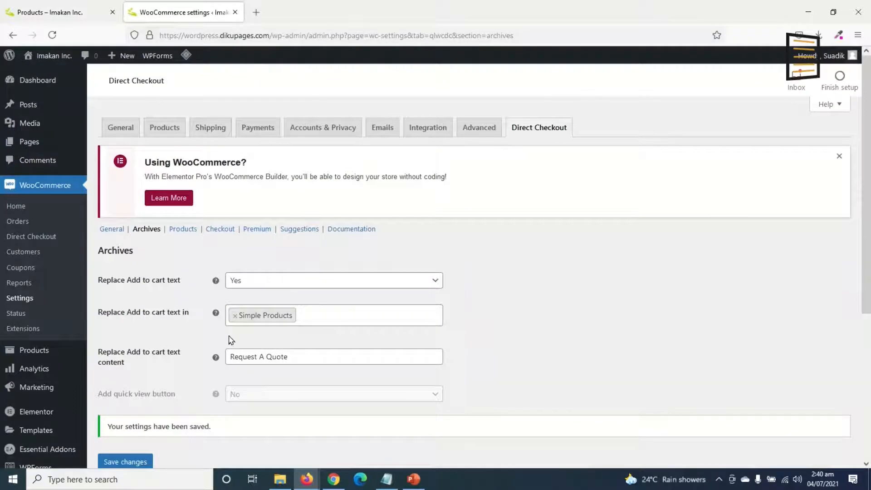
pyautogui.scroll(-1, 205, 254)
pyautogui.click(181, 176)
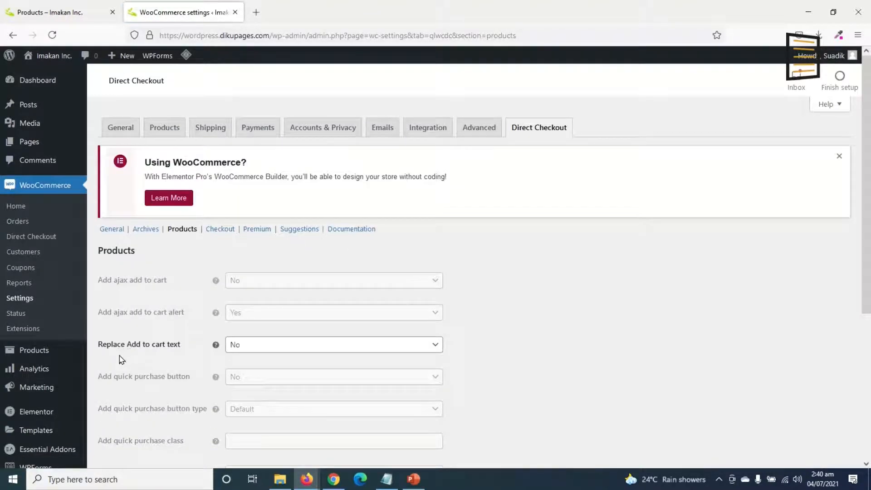
pyautogui.click(252, 351)
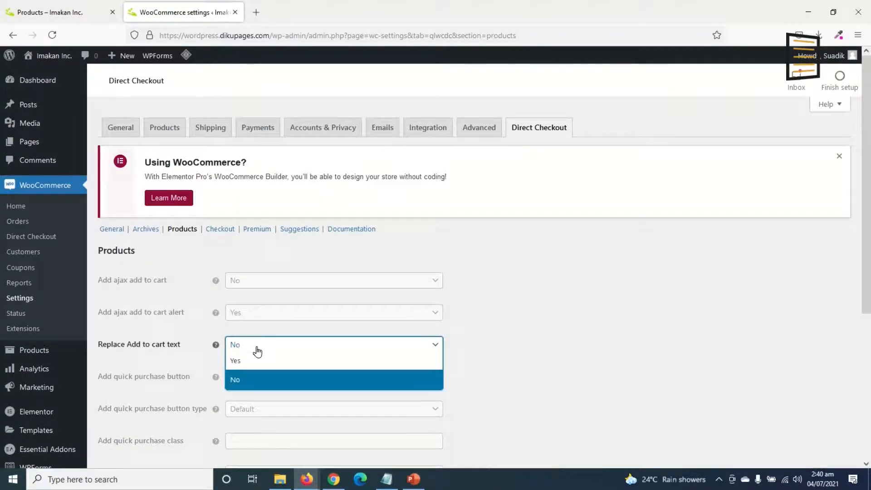
pyautogui.click(253, 371)
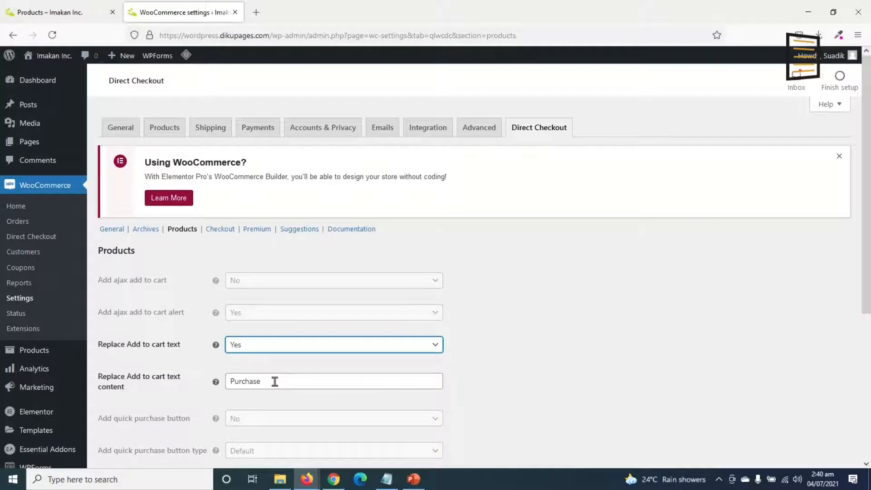
pyautogui.click(249, 381)
pyautogui.doubleClick(249, 380)
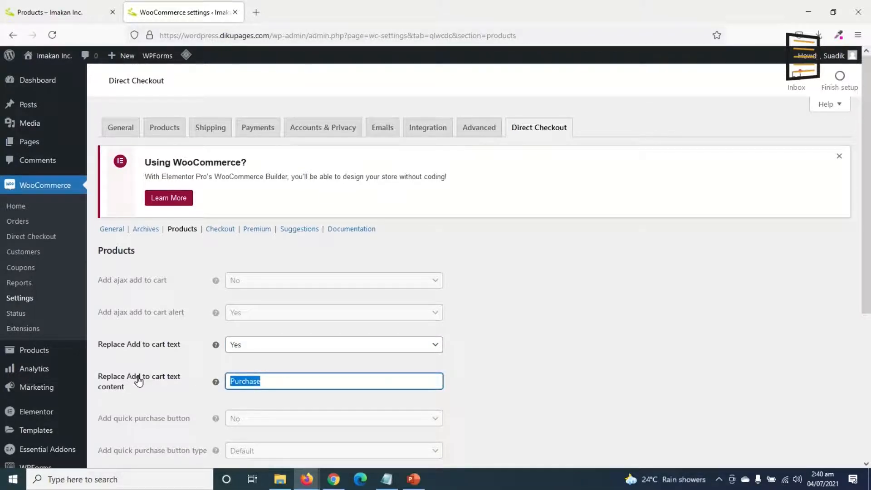
pyautogui.write('Re')
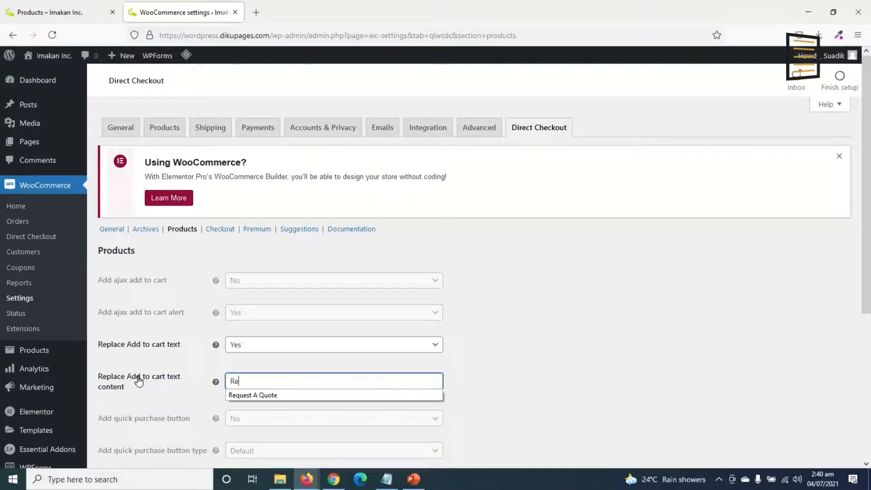
pyautogui.click(265, 397)
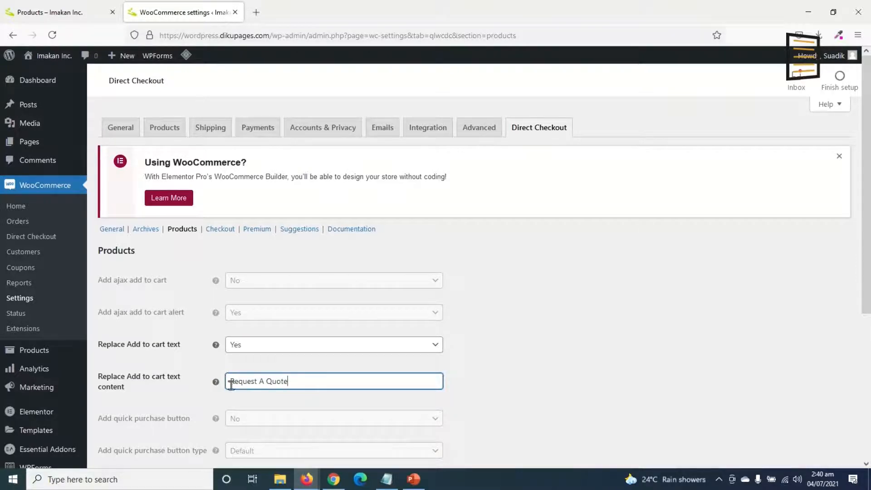
# Step: View the cart button on the Cashew Beans product page, and return to the Direct Checkout settings
pyautogui.click(57, 12)
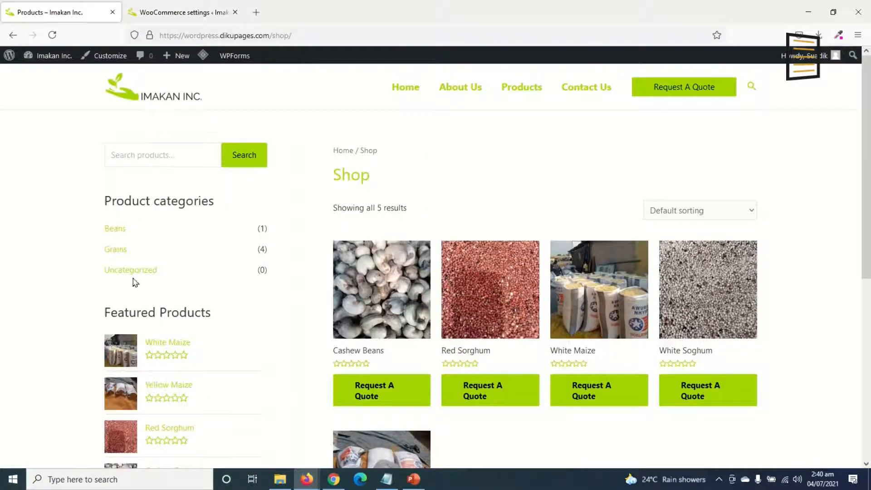
pyautogui.click(386, 291)
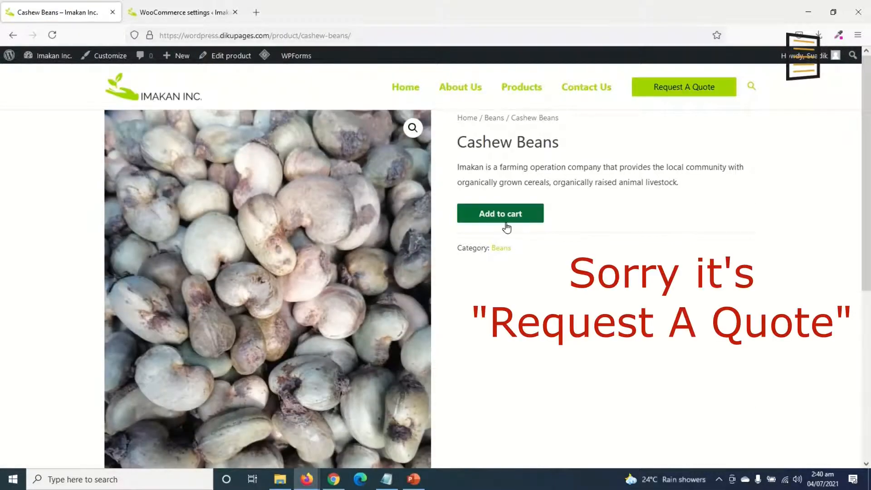
pyautogui.click(178, 13)
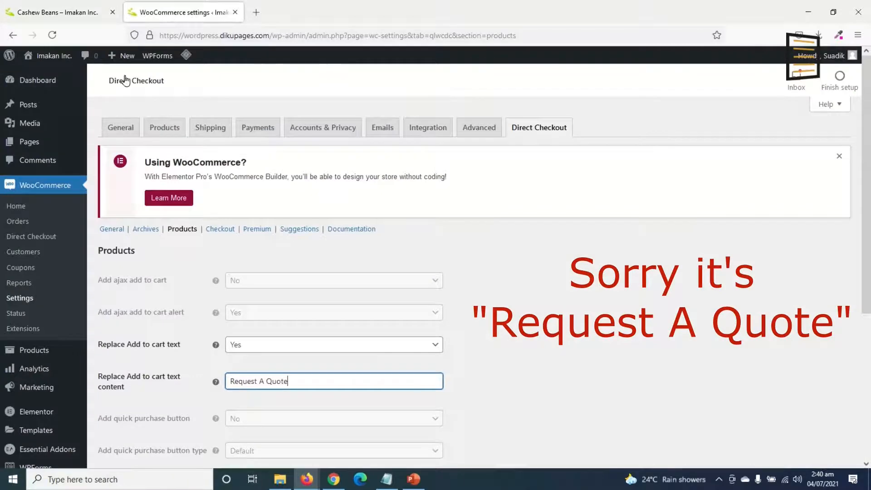
# Step: Save the Direct Checkout Products settings and reload the Cashew Beans product page
pyautogui.scroll(-5, 320, 362)
pyautogui.click(138, 406)
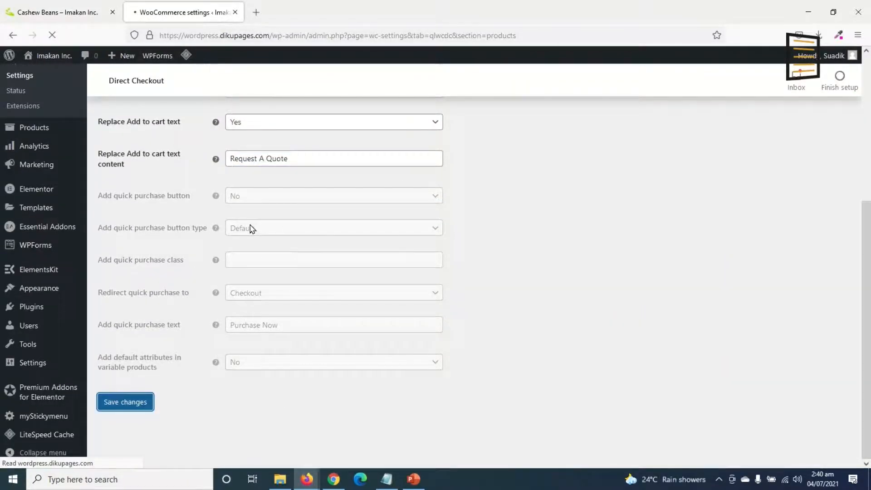
pyautogui.click(58, 13)
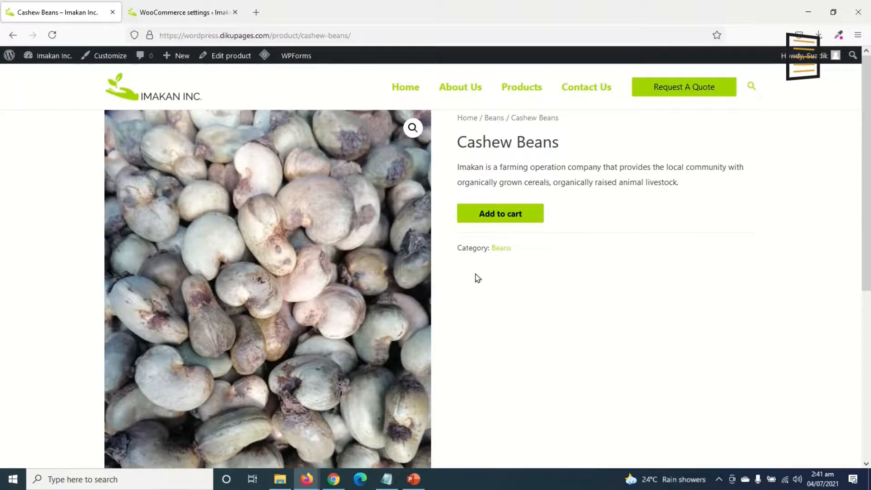
pyautogui.click(52, 34)
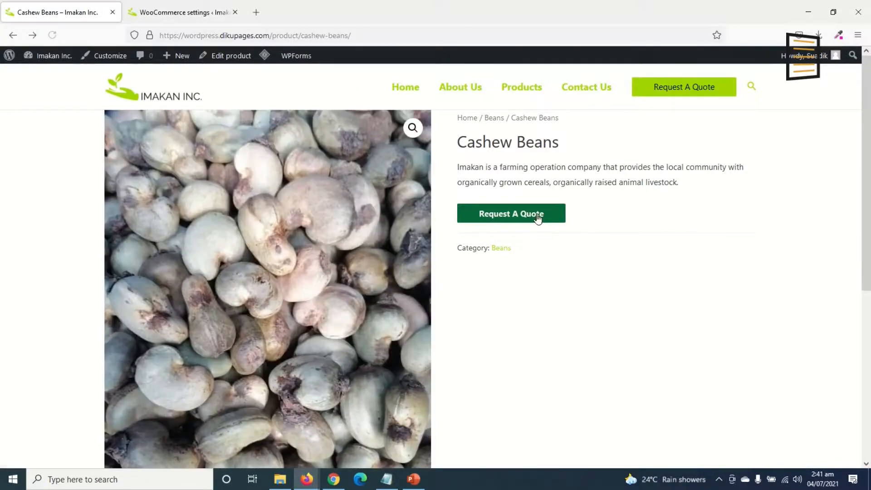
# Step: Look over the Direct Checkout Products settings once more and close the settings page
pyautogui.hotkey('ctrl', 'Tab')
pyautogui.scroll(-5, 414, 374)
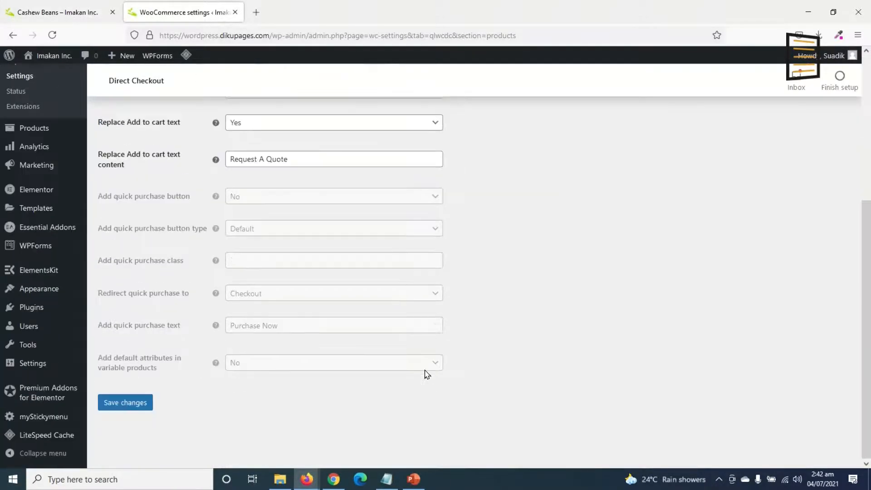
pyautogui.scroll(5, 425, 372)
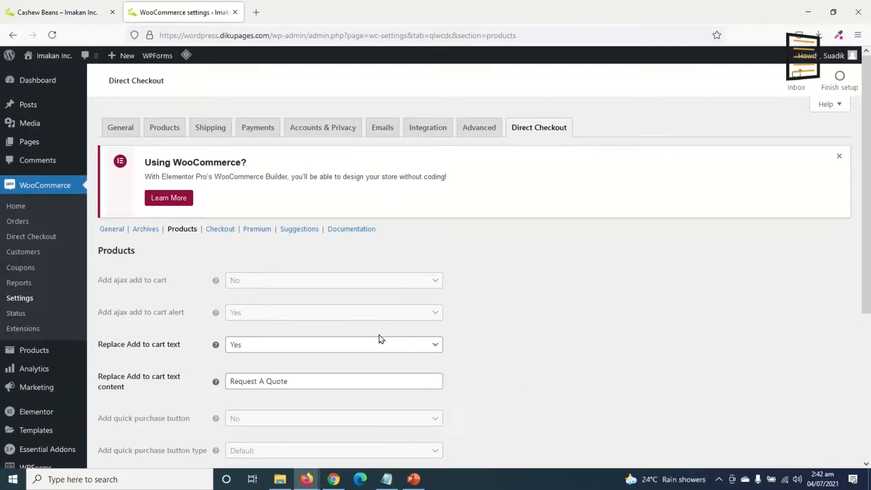
pyautogui.click(234, 12)
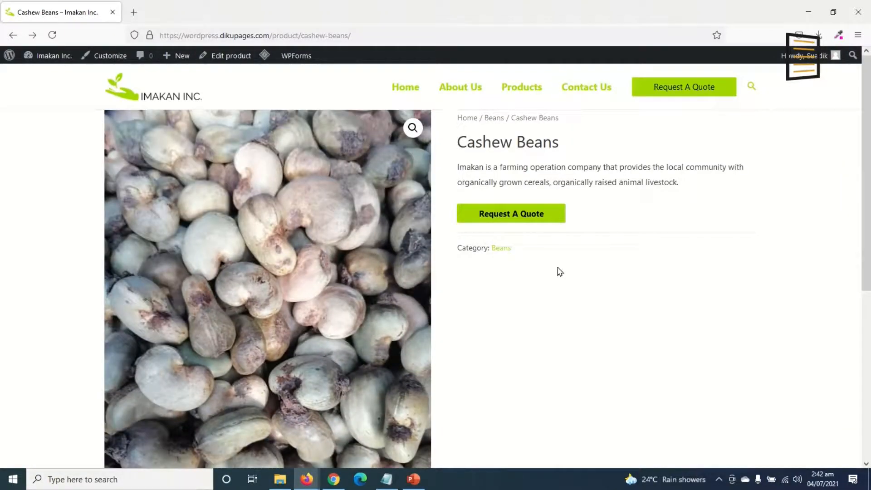
# Step: Test the Cashew Beans page's Request A Quote button, and go back to the shop's Products page
pyautogui.click(515, 217)
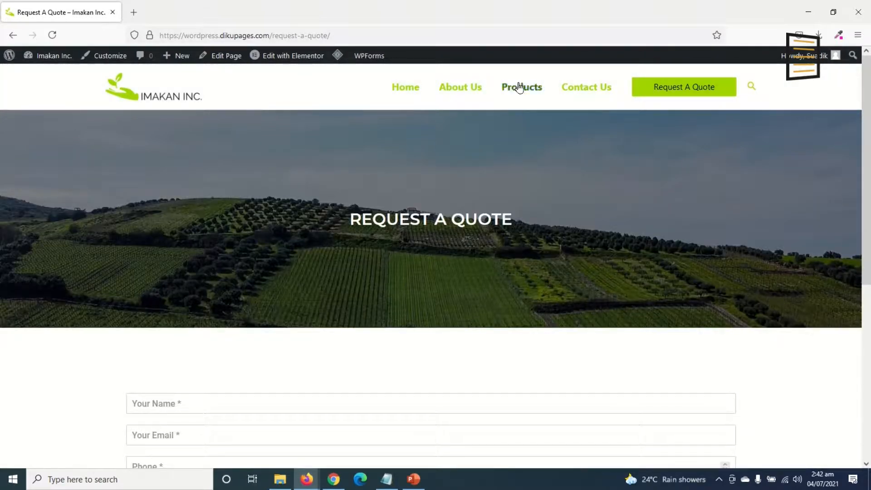
pyautogui.click(520, 87)
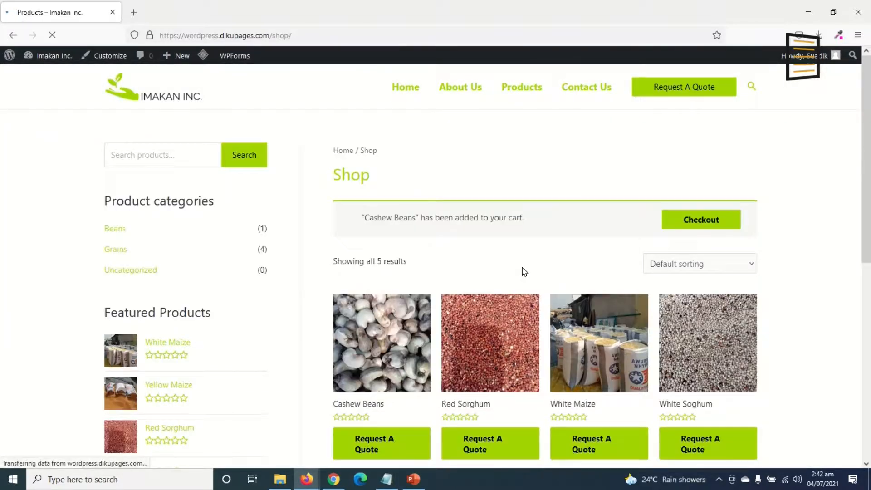